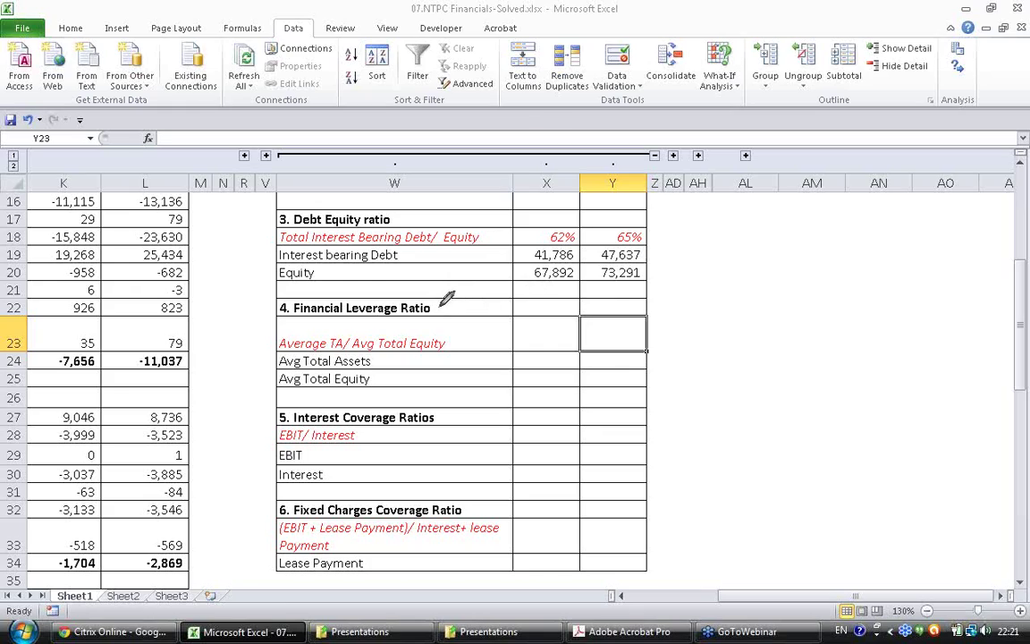
# - Tick the Financial Leverage Ratio heading by hand and handwrite the formula T.A / Equity = beside the ratio table
pyautogui.moveTo(439, 306); pyautogui.dragTo(463, 298)
pyautogui.moveTo(711, 225)
pyautogui.mouseDown()
pyautogui.moveTo(775, 225)
pyautogui.moveTo(760, 234)
pyautogui.mouseUp()
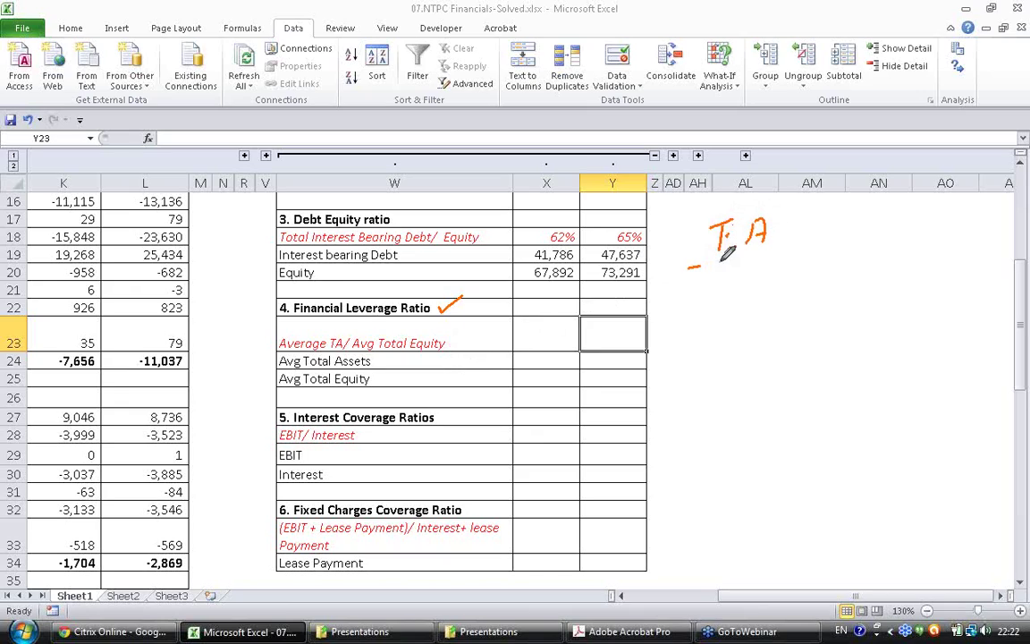
pyautogui.moveTo(689, 267); pyautogui.dragTo(786, 251)
pyautogui.moveTo(720, 279); pyautogui.dragTo(816, 266)
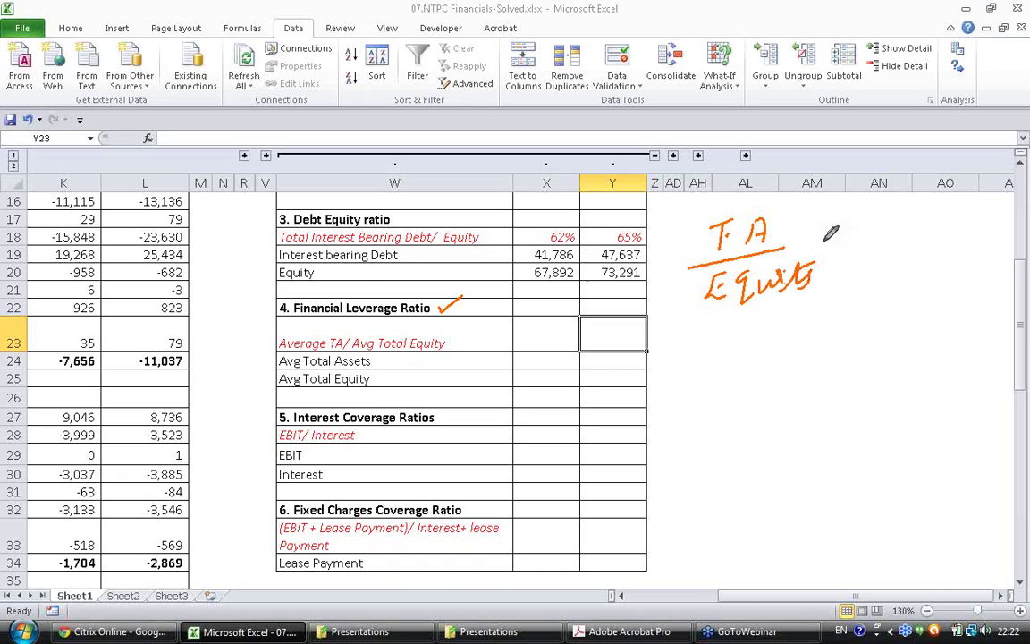
pyautogui.moveTo(827, 244); pyautogui.dragTo(838, 240)
pyautogui.moveTo(825, 255); pyautogui.dragTo(840, 251)
# - Handwrite an example below the formula with Eq - 50, debt - 50, a total of 100 and the label Asset =
pyautogui.moveTo(685, 353)
pyautogui.mouseDown()
pyautogui.moveTo(680, 368)
pyautogui.moveTo(695, 385)
pyautogui.moveTo(721, 387)
pyautogui.moveTo(761, 363)
pyautogui.moveTo(781, 370)
pyautogui.moveTo(819, 352)
pyautogui.mouseUp()
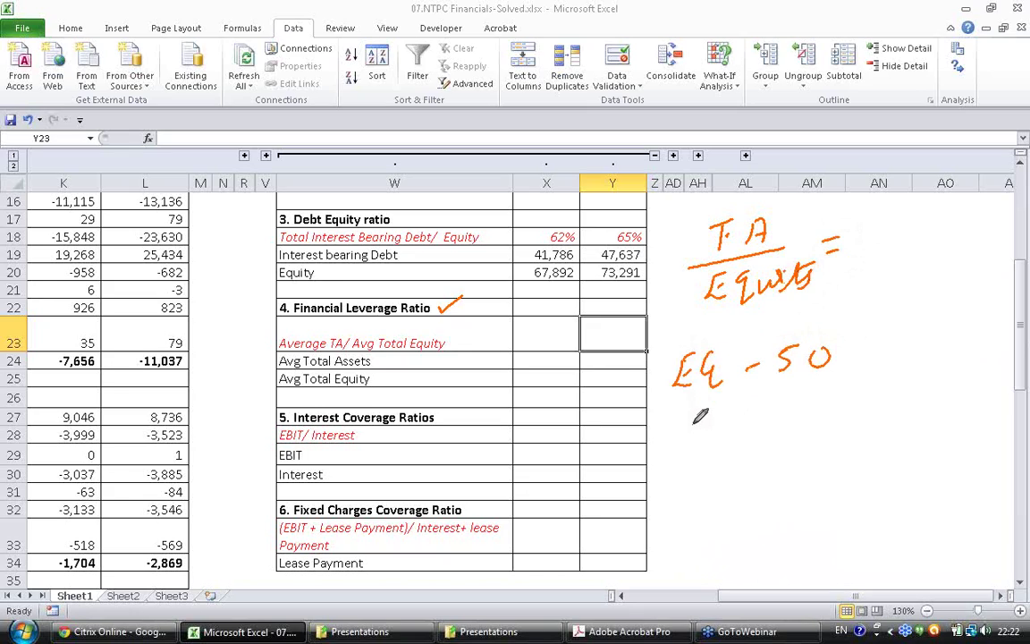
pyautogui.moveTo(693, 419)
pyautogui.mouseDown()
pyautogui.moveTo(712, 424)
pyautogui.moveTo(741, 409)
pyautogui.moveTo(743, 432)
pyautogui.moveTo(833, 401)
pyautogui.mouseUp()
pyautogui.moveTo(757, 457); pyautogui.dragTo(881, 426)
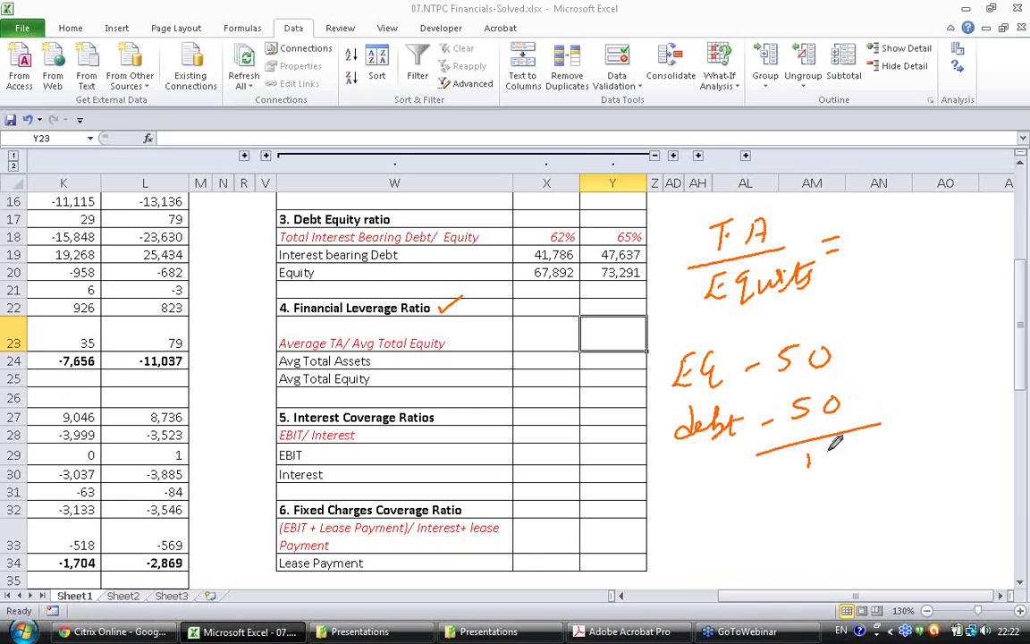
pyautogui.moveTo(810, 452); pyautogui.dragTo(812, 467)
pyautogui.moveTo(834, 450); pyautogui.dragTo(860, 452)
pyautogui.moveTo(674, 485)
pyautogui.mouseDown()
pyautogui.moveTo(662, 499)
pyautogui.moveTo(726, 497)
pyautogui.moveTo(745, 481)
pyautogui.mouseUp()
pyautogui.moveTo(761, 483); pyautogui.dragTo(771, 489)
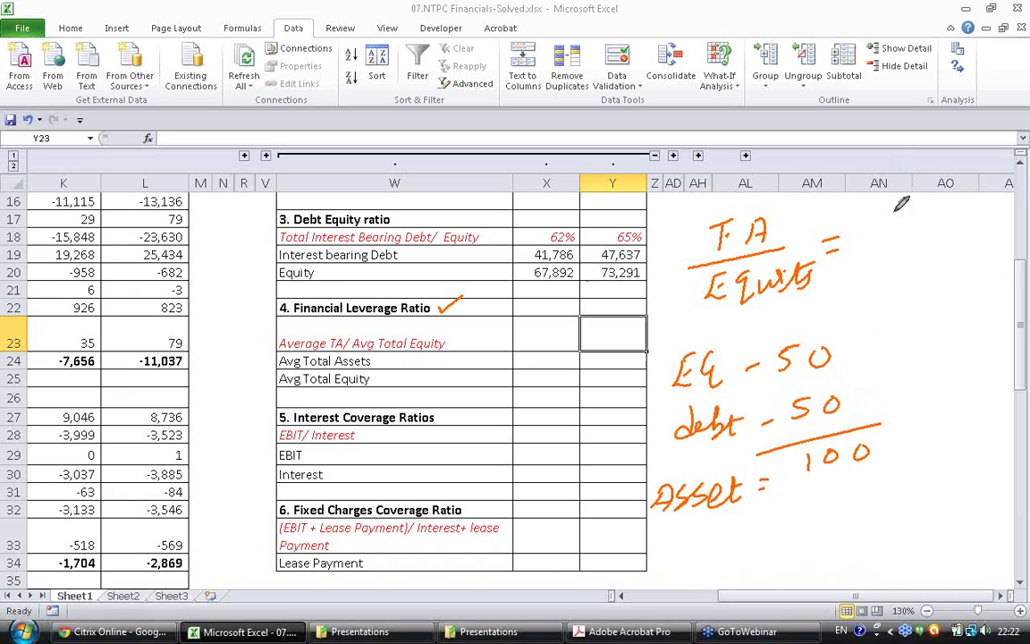
# - Handwrite the example's leverage calculation 100 / 50 = 2 beside the formula and draw an arrow pointing at the 50
pyautogui.moveTo(889, 213)
pyautogui.mouseDown()
pyautogui.moveTo(889, 229)
pyautogui.moveTo(915, 215)
pyautogui.mouseUp()
pyautogui.moveTo(876, 255)
pyautogui.mouseDown()
pyautogui.moveTo(928, 239)
pyautogui.moveTo(893, 251)
pyautogui.mouseUp()
pyautogui.moveTo(893, 251)
pyautogui.mouseDown()
pyautogui.moveTo(894, 271)
pyautogui.moveTo(950, 231)
pyautogui.mouseUp()
pyautogui.moveTo(938, 243); pyautogui.dragTo(981, 234)
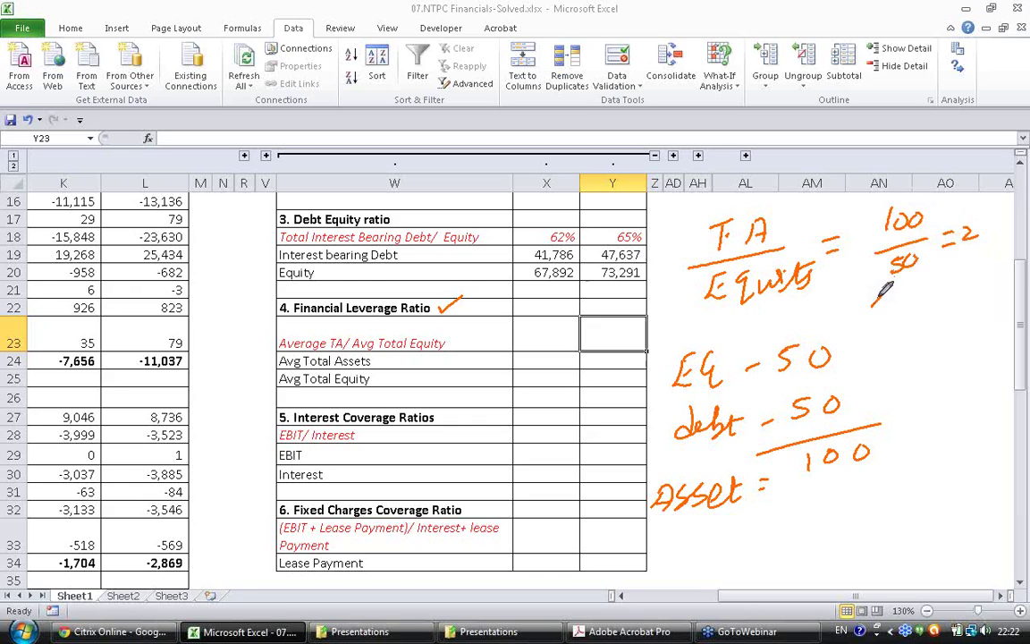
pyautogui.moveTo(872, 304)
pyautogui.mouseDown()
pyautogui.moveTo(894, 280)
pyautogui.moveTo(896, 291)
pyautogui.mouseUp()
# - Handwrite a second example, 50 + 25 = 75 and 75 / 25 = 3 with the 3 circled, and clear all annotations
pyautogui.moveTo(900, 337)
pyautogui.mouseDown()
pyautogui.moveTo(891, 352)
pyautogui.moveTo(916, 338)
pyautogui.mouseUp()
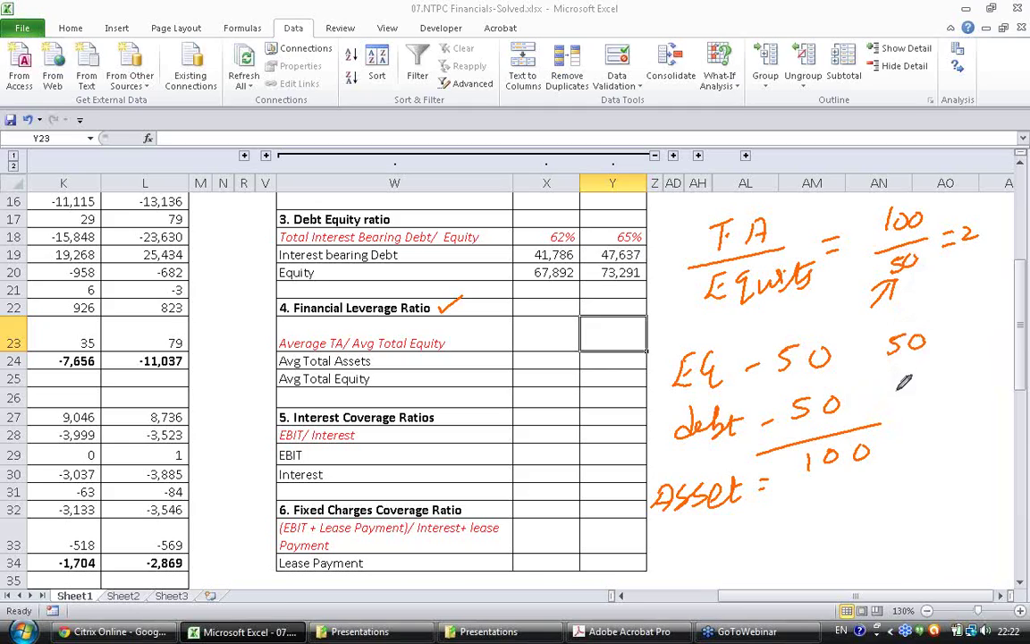
pyautogui.moveTo(890, 380)
pyautogui.mouseDown()
pyautogui.moveTo(943, 390)
pyautogui.moveTo(916, 428)
pyautogui.mouseUp()
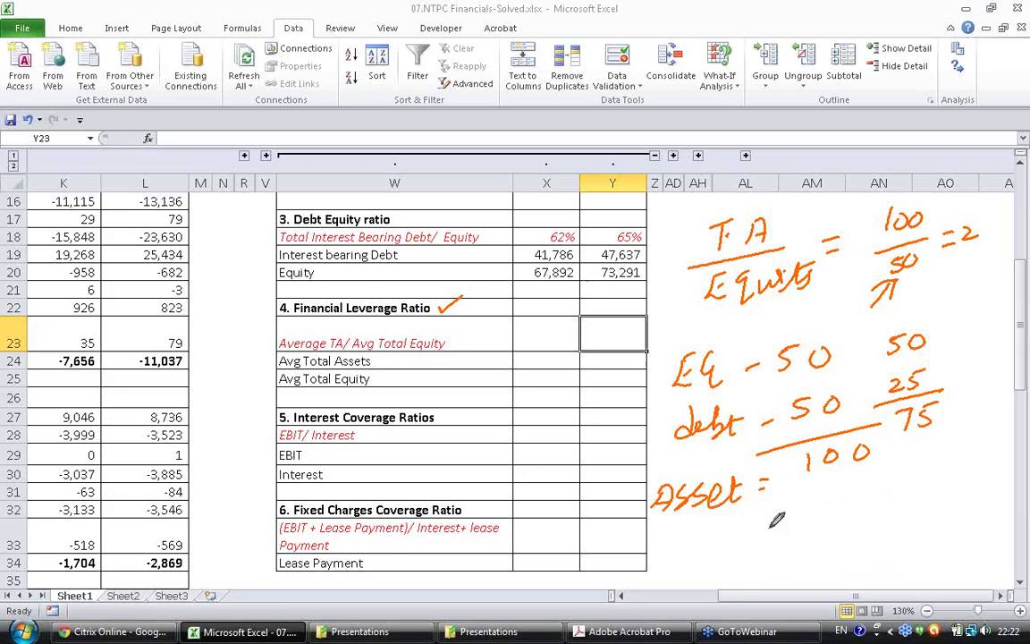
pyautogui.moveTo(846, 506)
pyautogui.mouseDown()
pyautogui.moveTo(912, 519)
pyautogui.moveTo(886, 553)
pyautogui.mouseUp()
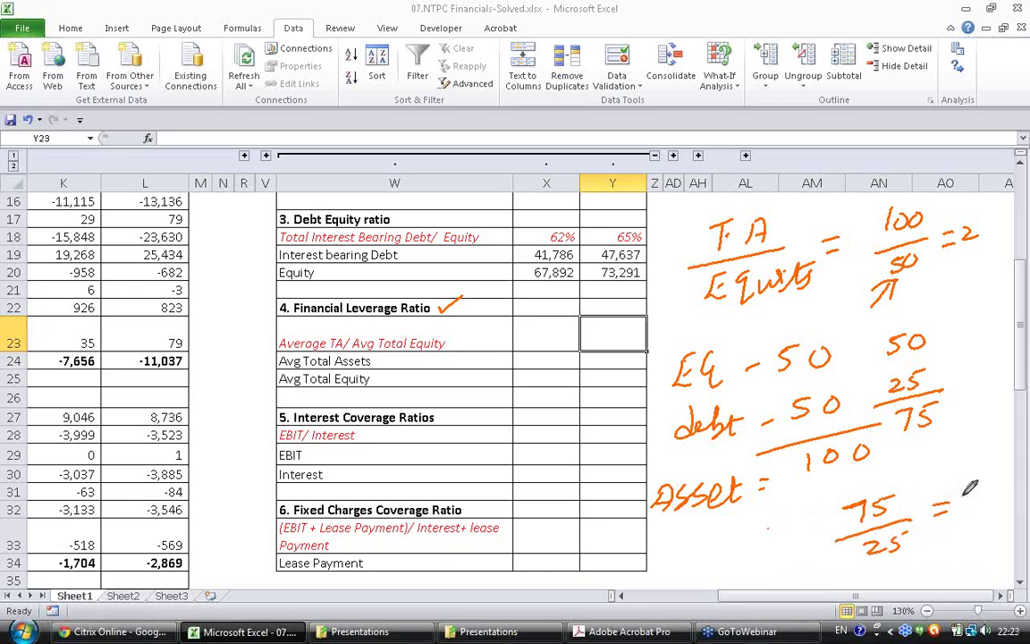
pyautogui.moveTo(935, 507); pyautogui.dragTo(952, 504)
pyautogui.moveTo(935, 515); pyautogui.dragTo(954, 513)
pyautogui.moveTo(962, 500); pyautogui.dragTo(965, 516)
pyautogui.moveTo(842, 576)
pyautogui.mouseDown()
pyautogui.moveTo(863, 555)
pyautogui.moveTo(862, 567)
pyautogui.mouseUp()
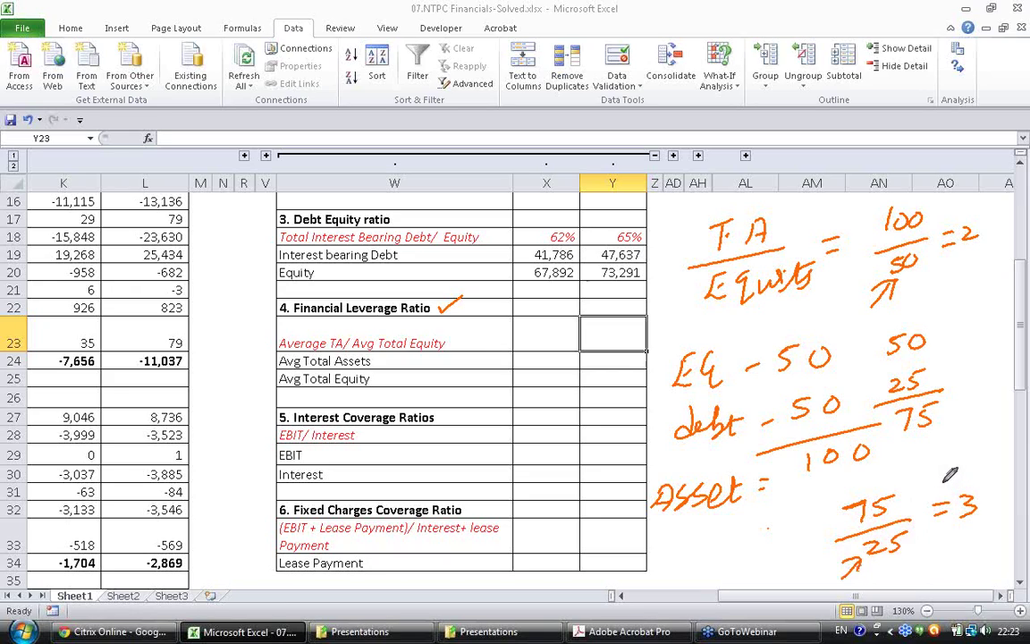
pyautogui.click(911, 545)
pyautogui.moveTo(983, 478)
pyautogui.mouseDown()
pyautogui.moveTo(980, 491)
pyautogui.moveTo(989, 488)
pyautogui.mouseUp()
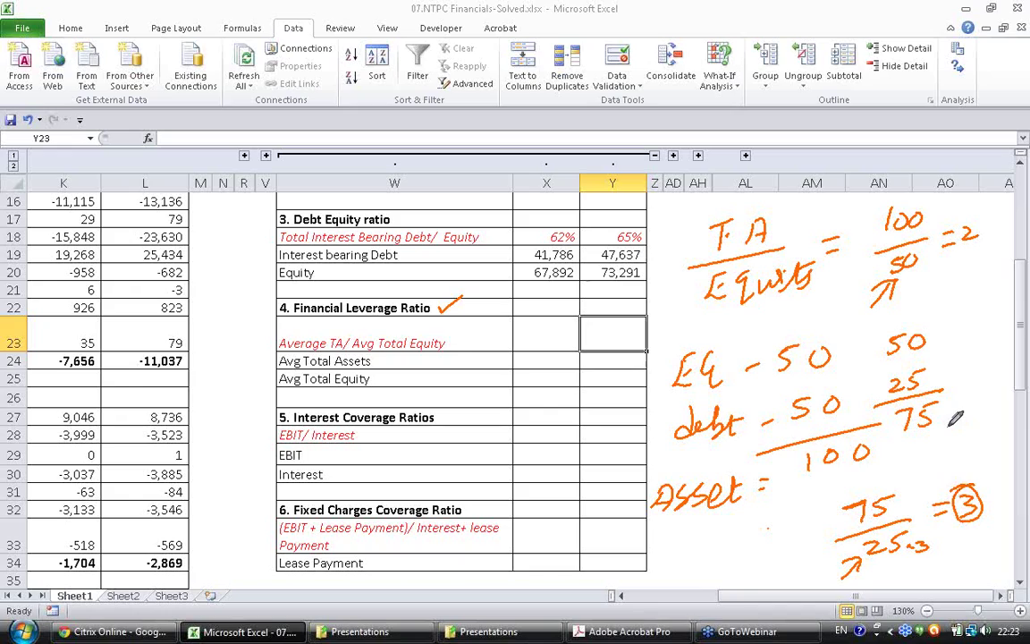
pyautogui.hotkey('ctrl', 'z')
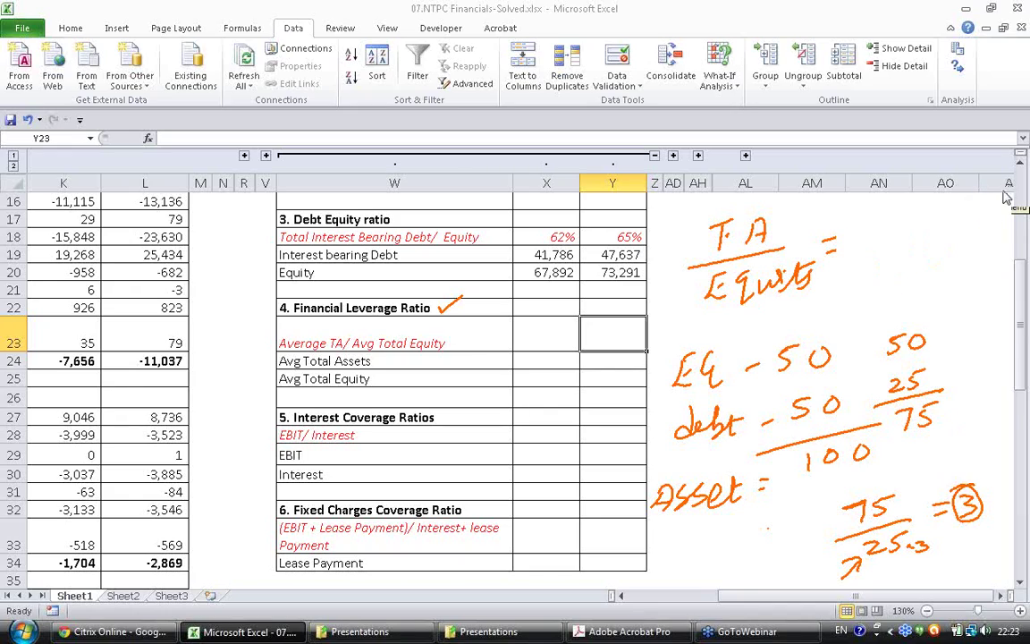
pyautogui.press('e')
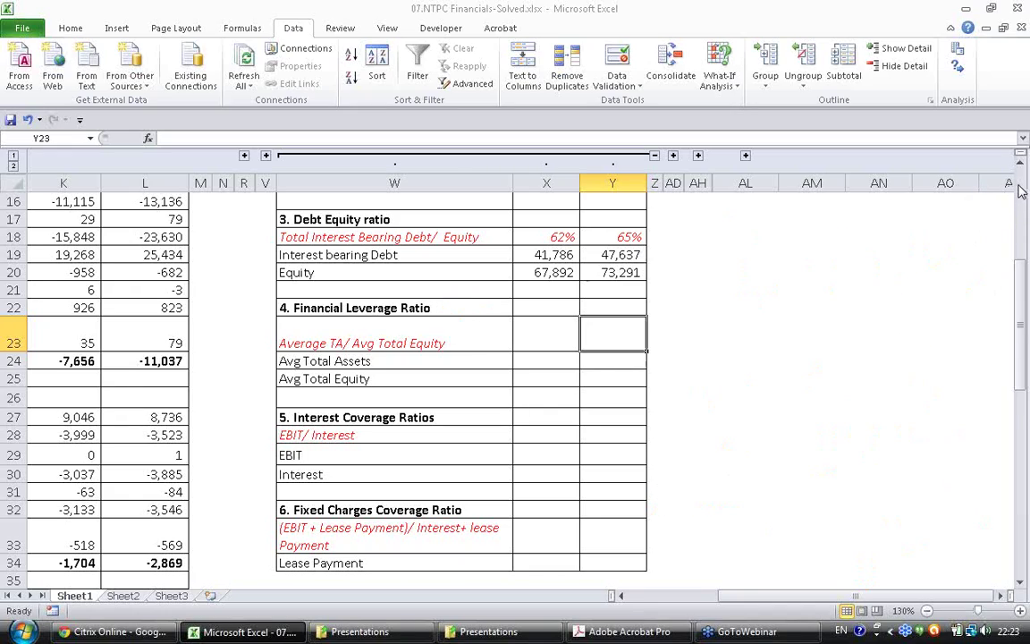
# - Calculate average total assets in X24 with =AVERAGE(B26:C26) and copy the formula to Y24
pyautogui.click(559, 362)
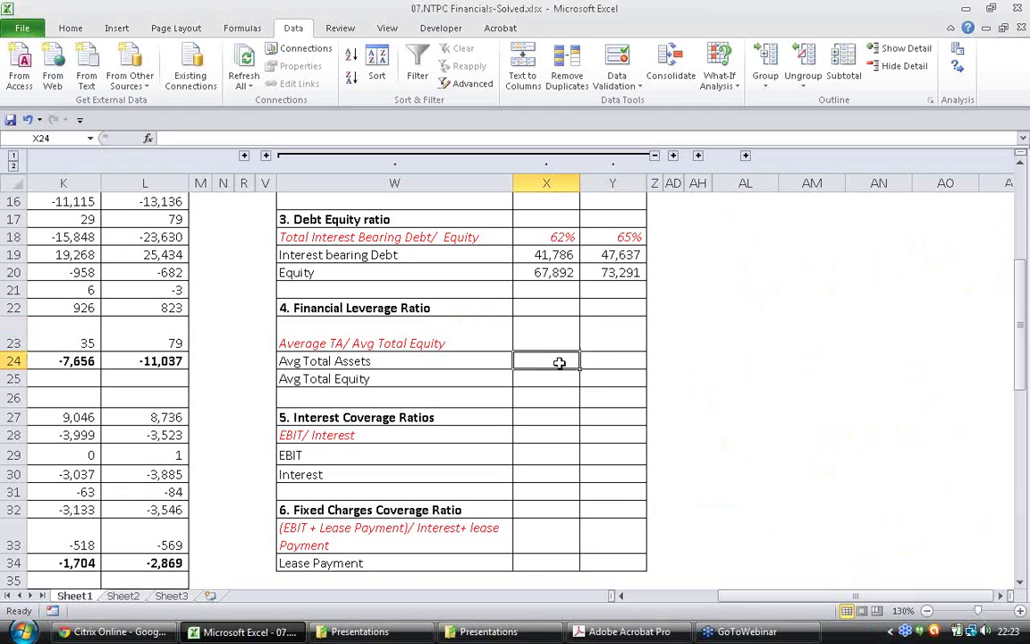
pyautogui.write('=a')
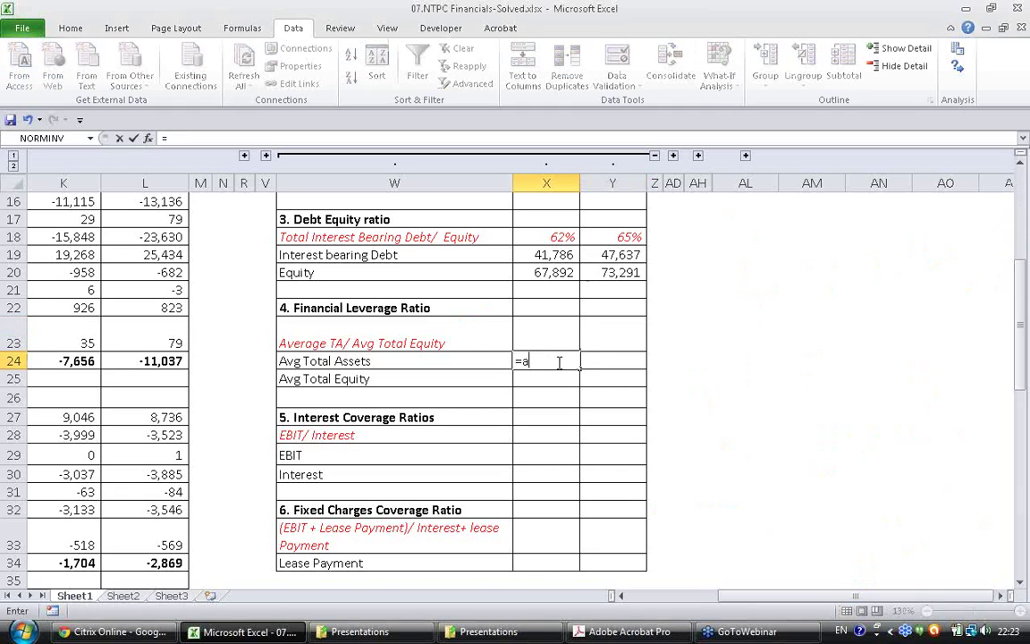
pyautogui.write('verage(')
pyautogui.press('Left')
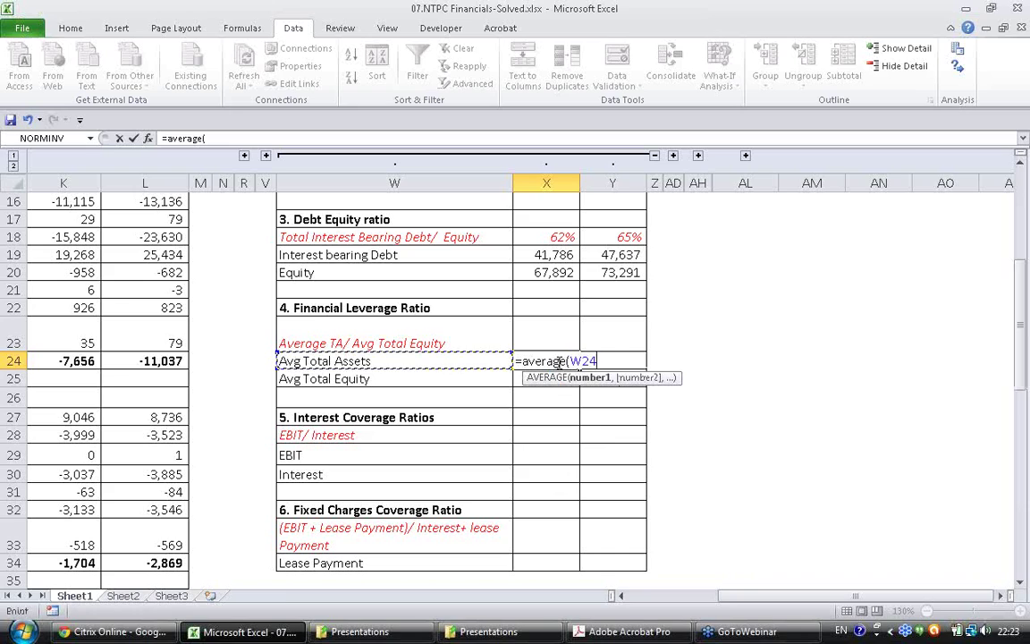
pyautogui.press('Home')
pyautogui.press('Down')
pyautogui.press('Down')
pyautogui.press('Down')
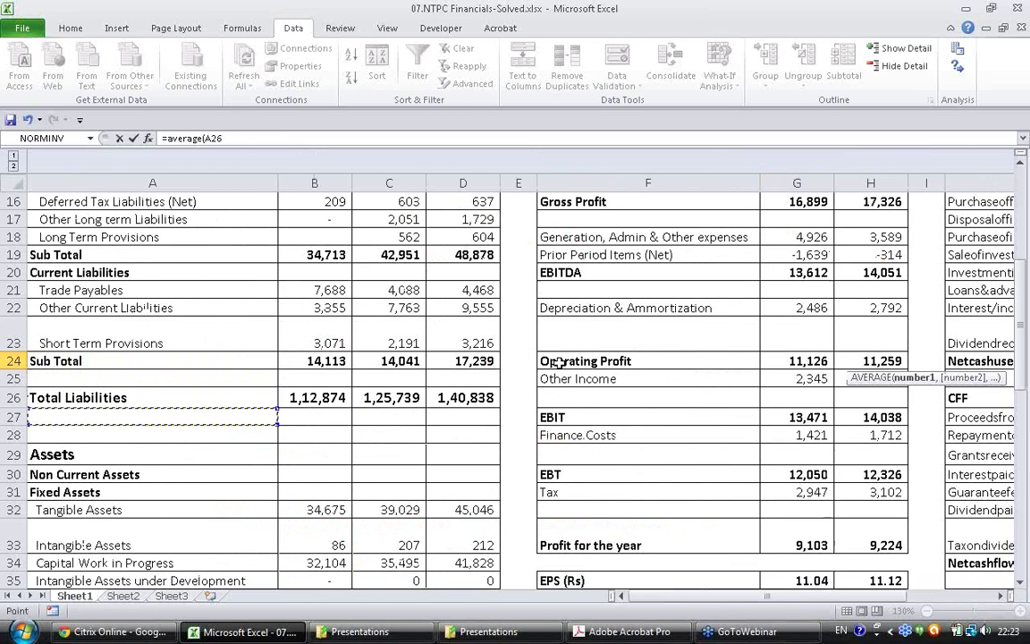
pyautogui.press('Up')
pyautogui.press('Right')
pyautogui.hotkey('shift', 'Right')
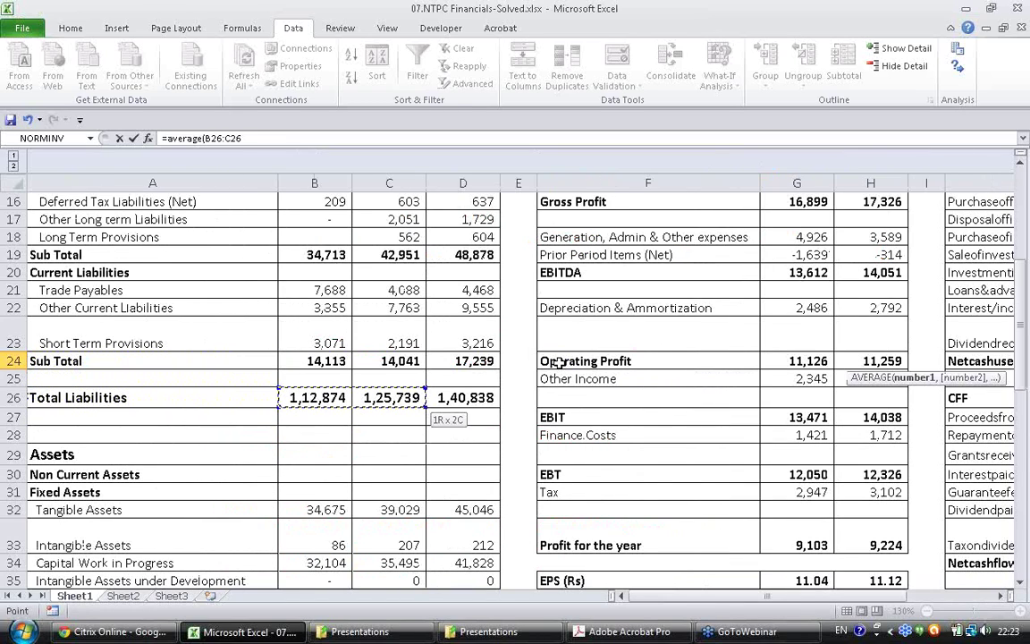
pyautogui.write(')')
pyautogui.press('Return')
pyautogui.press('Up')
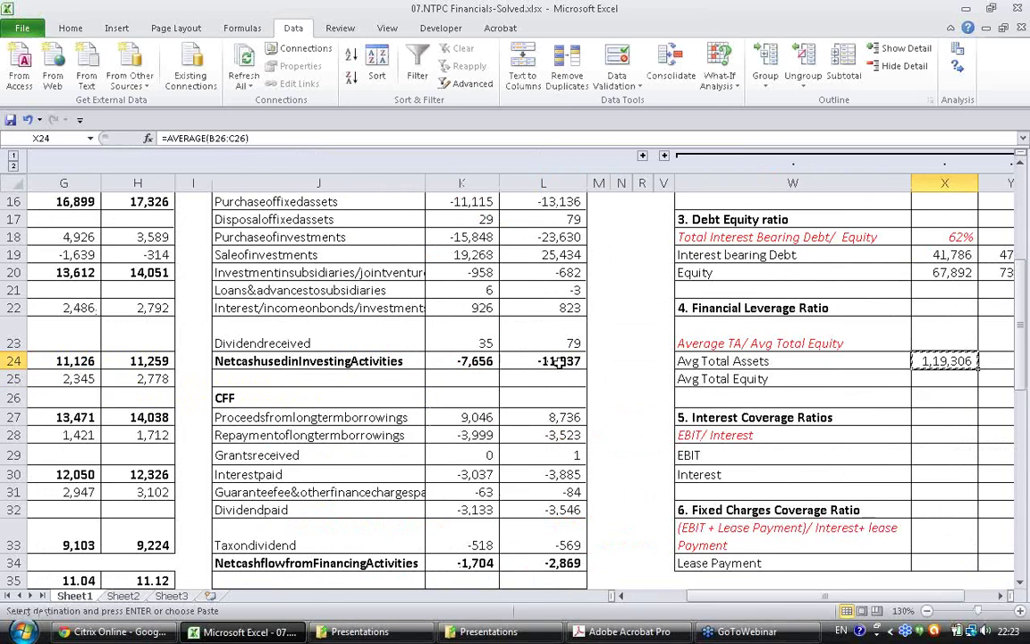
# - Calculate average total equity in X25 with =AVERAGE(B12:C12), using the shareholders' funds subtotals
pyautogui.press('Down')
pyautogui.press('Left')
pyautogui.write('=a')
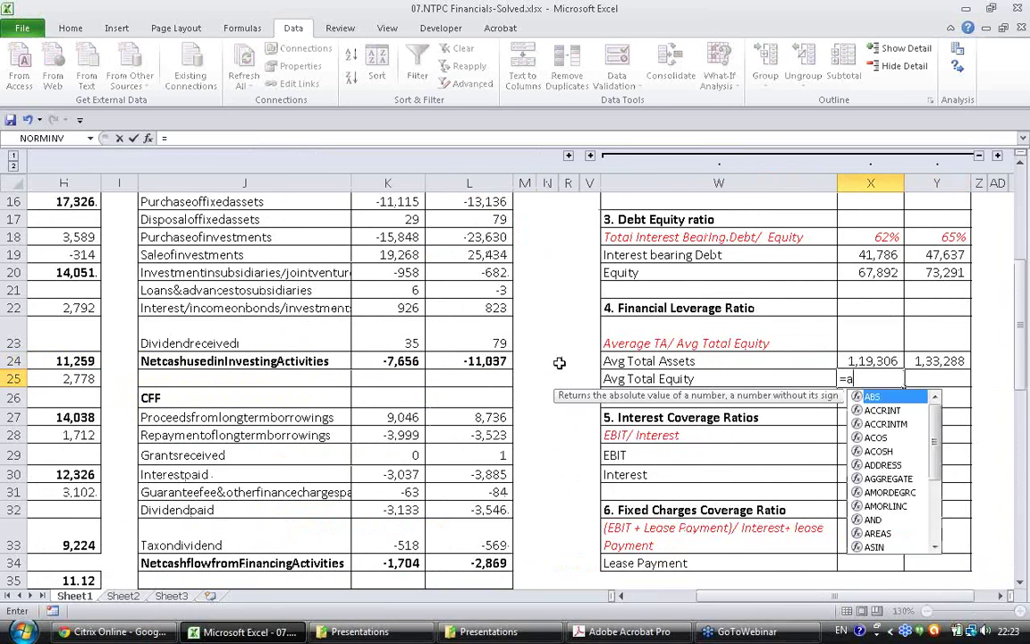
pyautogui.write('verage(')
pyautogui.press('Left')
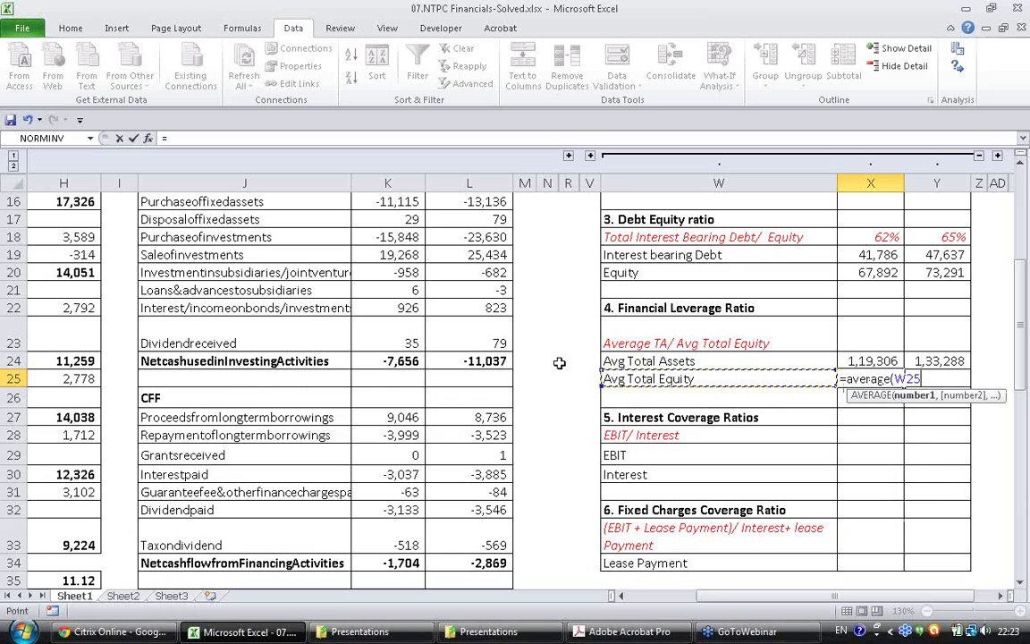
pyautogui.press('Home')
pyautogui.press('Up')
pyautogui.press('Up')
pyautogui.press('Up')
pyautogui.press('Up')
pyautogui.press('Up')
pyautogui.press('Up')
pyautogui.press('Up')
pyautogui.press('Up')
pyautogui.press('Up')
pyautogui.press('Up')
pyautogui.press('Up')
pyautogui.press('Up')
pyautogui.press('Up')
pyautogui.press('Up')
pyautogui.press('Up')
pyautogui.press('Up')
pyautogui.press('Up')
pyautogui.press('Up')
pyautogui.press('Up')
pyautogui.press('Up')
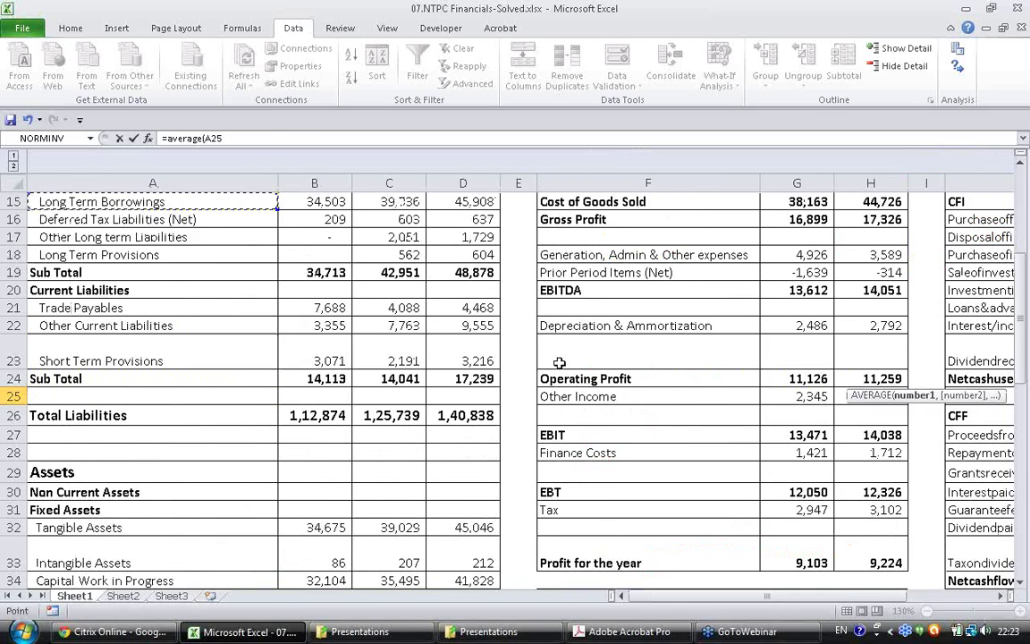
pyautogui.press('Down')
pyautogui.press('Down')
pyautogui.press('Down')
pyautogui.press('Down')
pyautogui.press('Down')
pyautogui.press('Down')
pyautogui.press('Down')
pyautogui.press('Down')
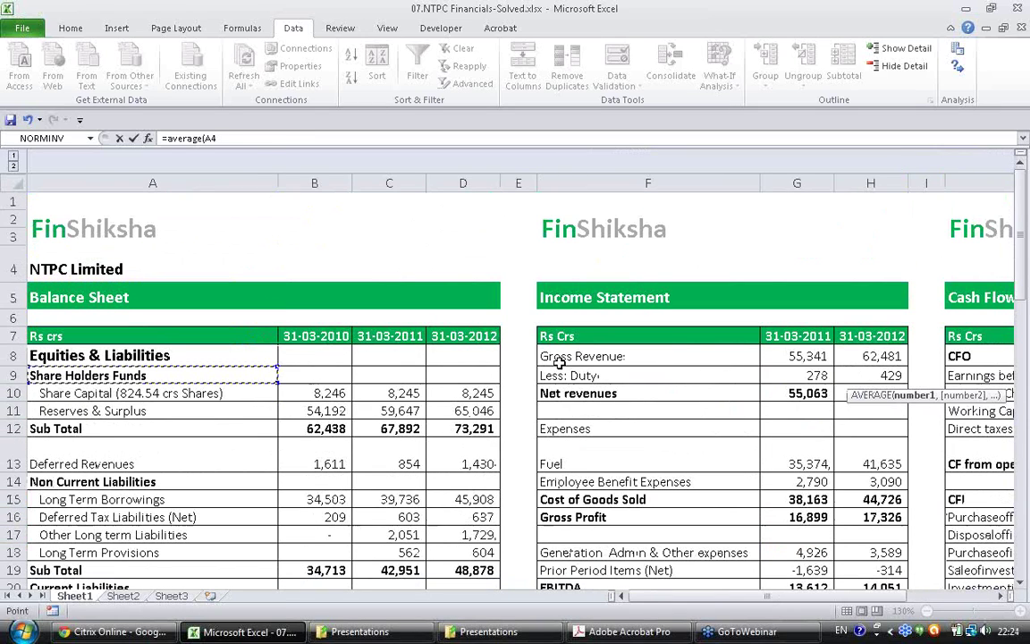
pyautogui.press('Right')
pyautogui.hotkey('shift', 'Right')
pyautogui.write(')')
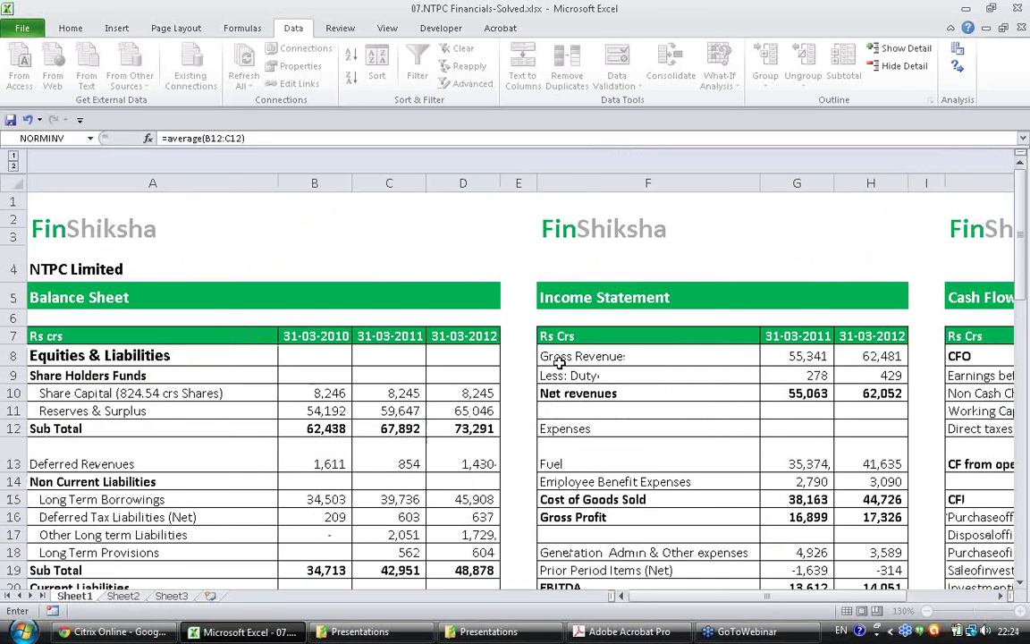
pyautogui.press('Return')
# - Copy the average total equity formula from X25 to Y25
pyautogui.press('Up')
pyautogui.hotkey('ctrl', 'c')
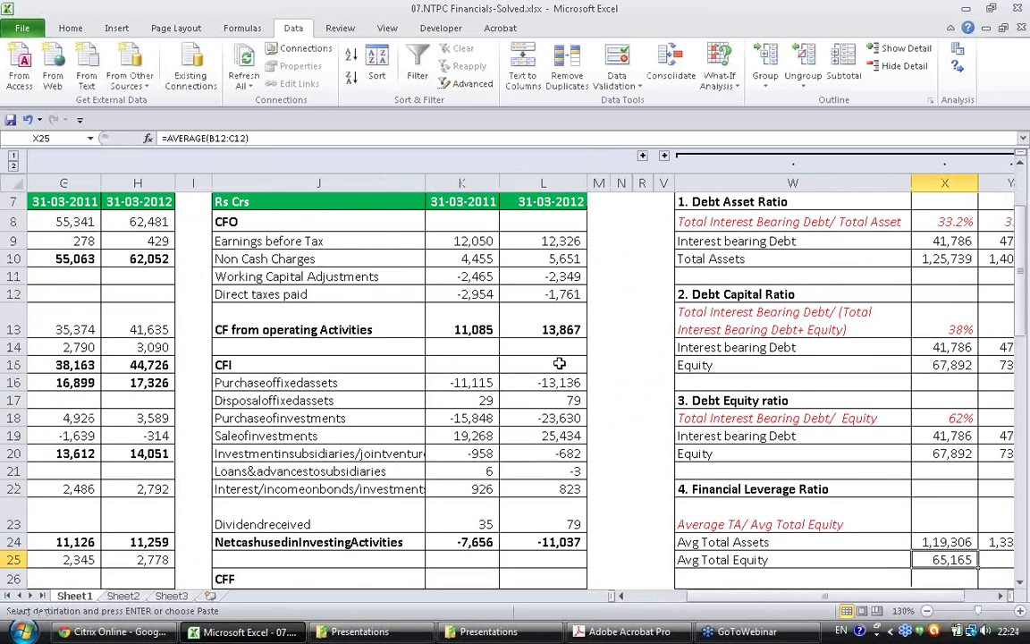
pyautogui.hotkey('shift', 'Right')
pyautogui.press('Return')
# - Calculate the financial leverage ratio in X23 with =X24/X25 and copy the formula to Y23
pyautogui.press('Up')
pyautogui.press('Up')
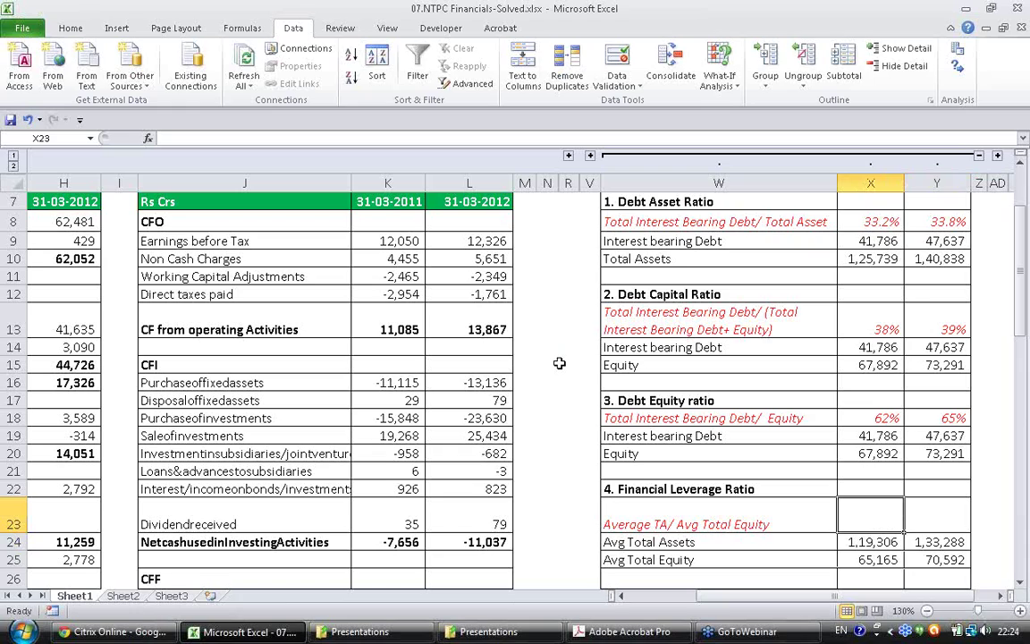
pyautogui.write('=')
pyautogui.press('Down')
pyautogui.write('/')
pyautogui.press('Down')
pyautogui.press('Down')
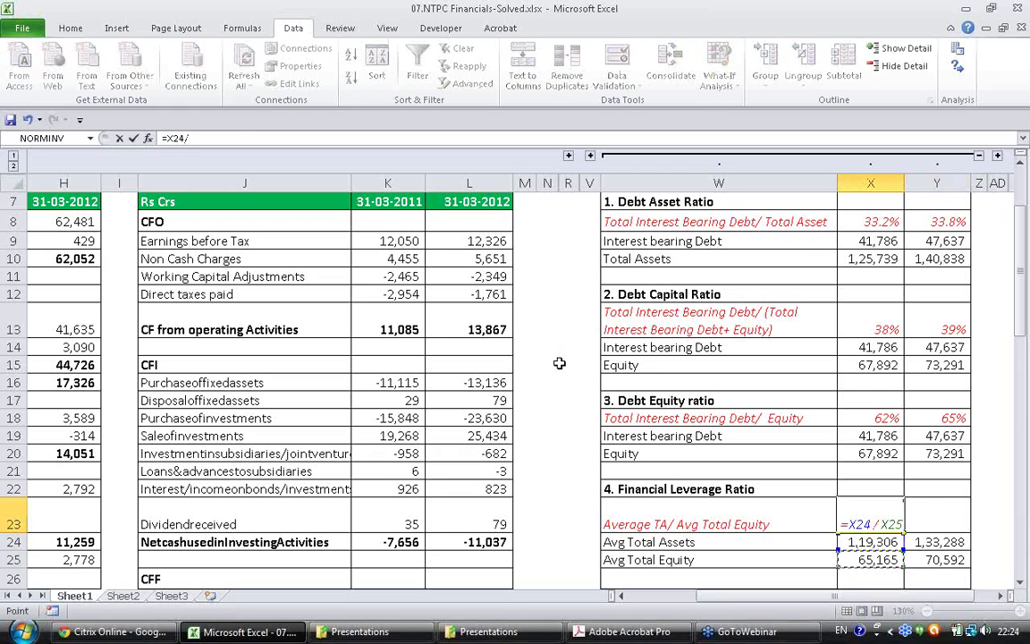
pyautogui.press('Return')
pyautogui.press('Up')
pyautogui.hotkey('ctrl', 'c')
pyautogui.hotkey('shift', 'Right')
pyautogui.press('Return')
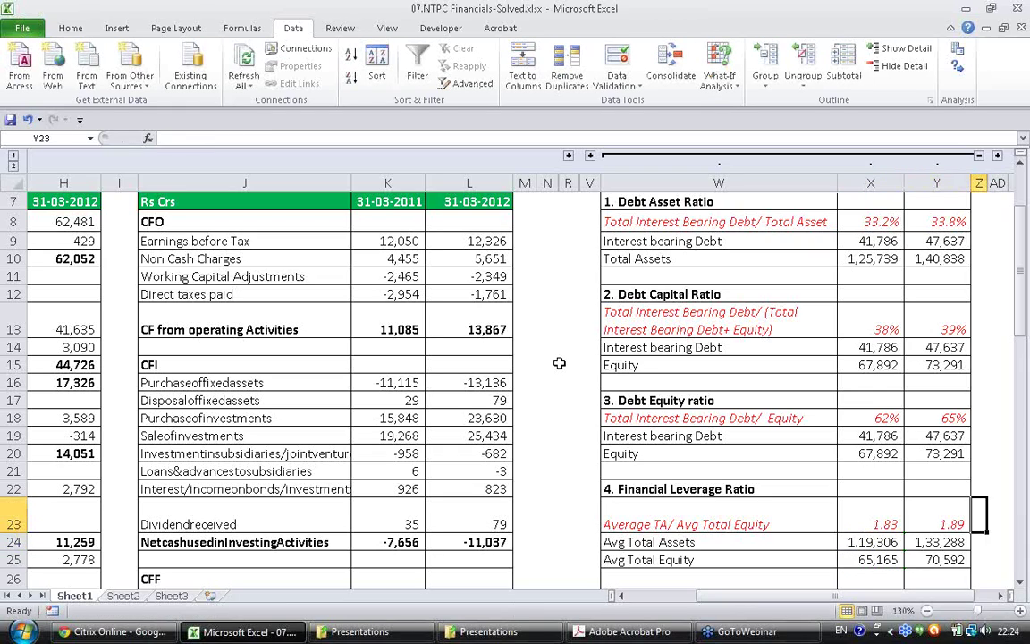
# - Draw a curved arrow by hand from the financial leverage ratio in X23 to the one in Y23
pyautogui.press('Right')
pyautogui.press('Right')
pyautogui.press('Right')
pyautogui.press('Right')
pyautogui.press('Left')
pyautogui.press('Left')
pyautogui.press('Left')
pyautogui.press('Left')
pyautogui.press('Left')
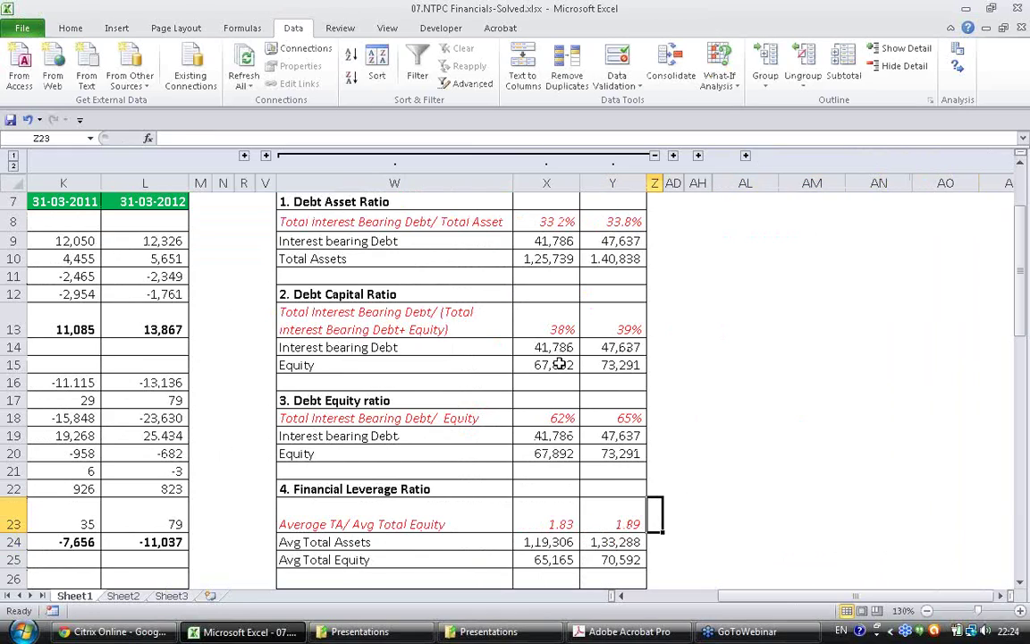
pyautogui.press('Right')
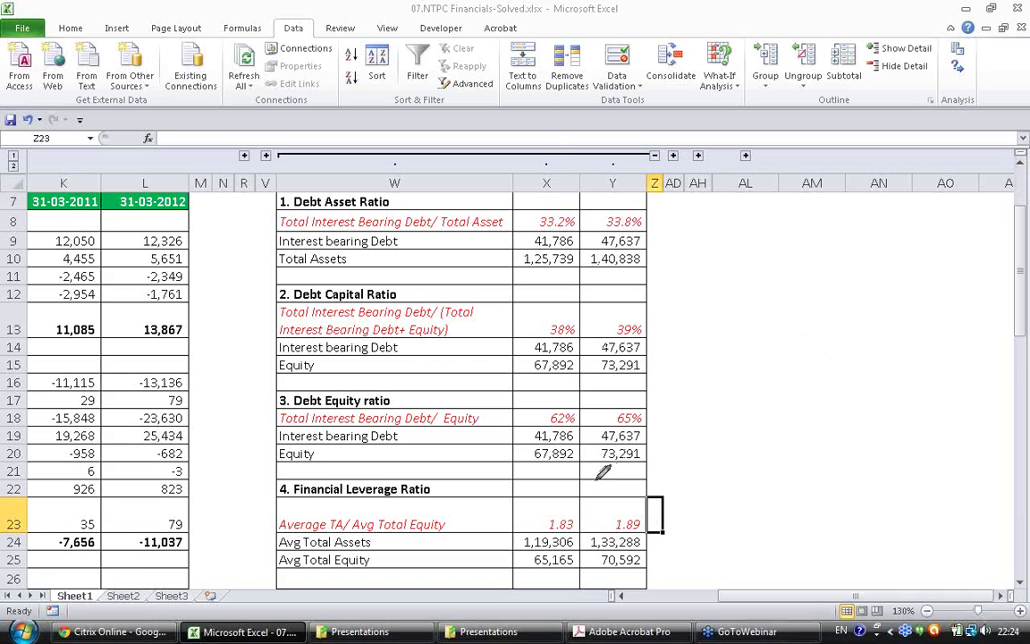
pyautogui.moveTo(559, 505)
pyautogui.mouseDown()
pyautogui.moveTo(595, 483)
pyautogui.moveTo(613, 508)
pyautogui.moveTo(628, 497)
pyautogui.mouseUp()
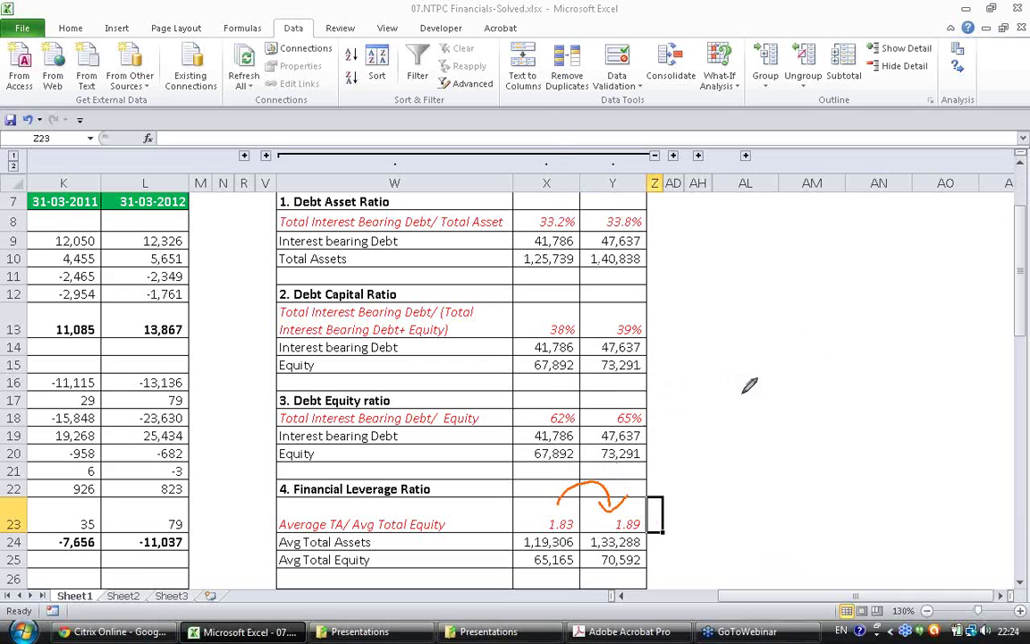
# - Handwrite $1 = $1.83 Assets beside the table, circle the $1, and clear all annotations
pyautogui.moveTo(702, 426)
pyautogui.mouseDown()
pyautogui.moveTo(700, 463)
pyautogui.moveTo(729, 433)
pyautogui.moveTo(726, 442)
pyautogui.mouseUp()
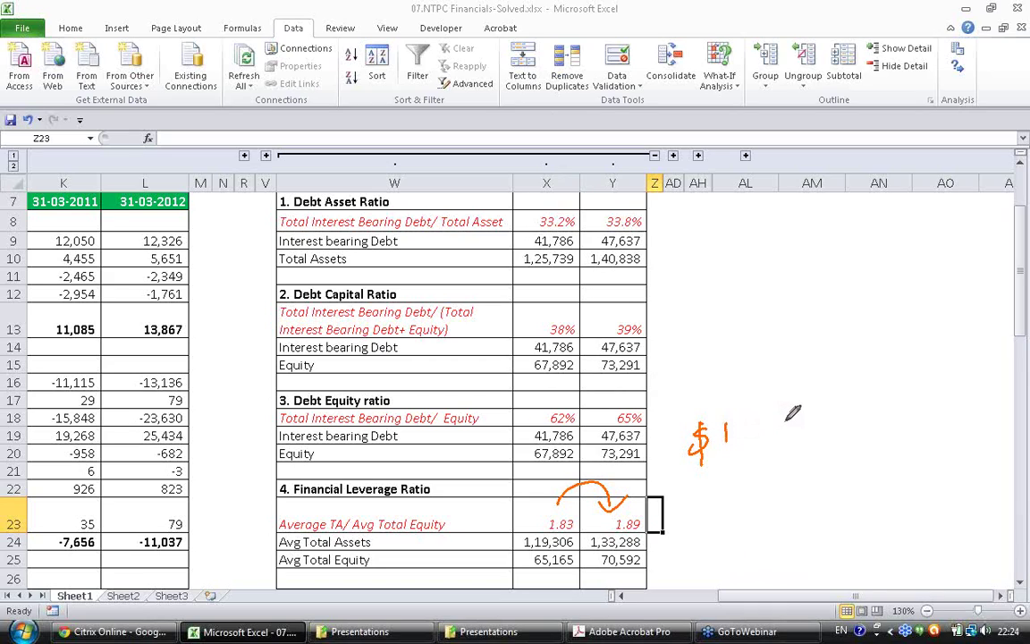
pyautogui.moveTo(784, 423); pyautogui.dragTo(795, 421)
pyautogui.moveTo(784, 428); pyautogui.dragTo(828, 440)
pyautogui.moveTo(852, 401)
pyautogui.mouseDown()
pyautogui.moveTo(851, 420)
pyautogui.moveTo(875, 396)
pyautogui.moveTo(890, 410)
pyautogui.moveTo(1012, 381)
pyautogui.moveTo(1006, 400)
pyautogui.mouseUp()
pyautogui.click(859, 407)
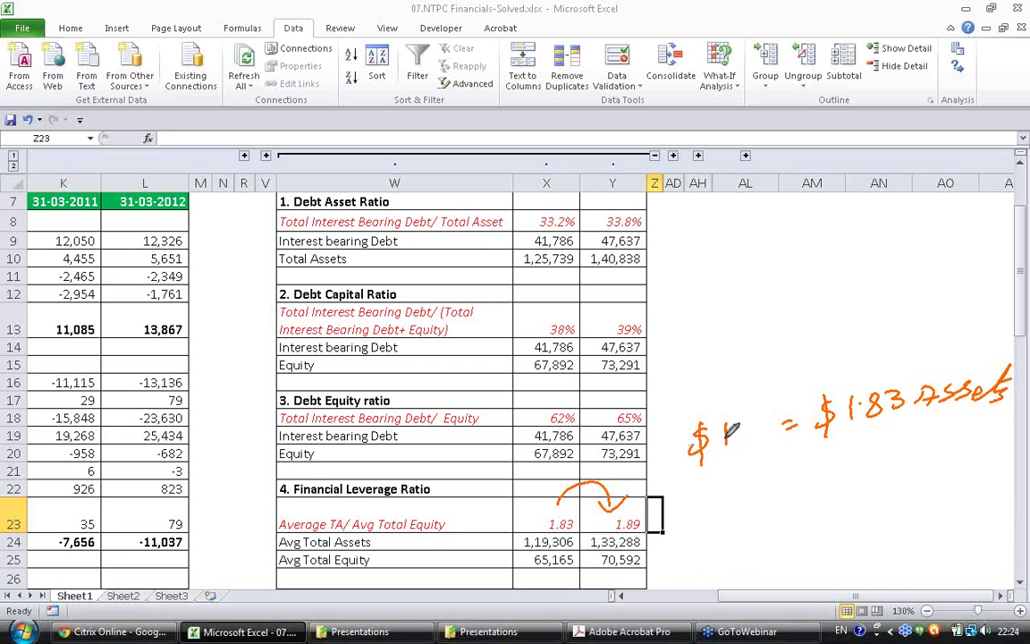
pyautogui.moveTo(731, 431); pyautogui.dragTo(729, 444)
pyautogui.moveTo(703, 405)
pyautogui.mouseDown()
pyautogui.moveTo(720, 402)
pyautogui.moveTo(707, 405)
pyautogui.mouseUp()
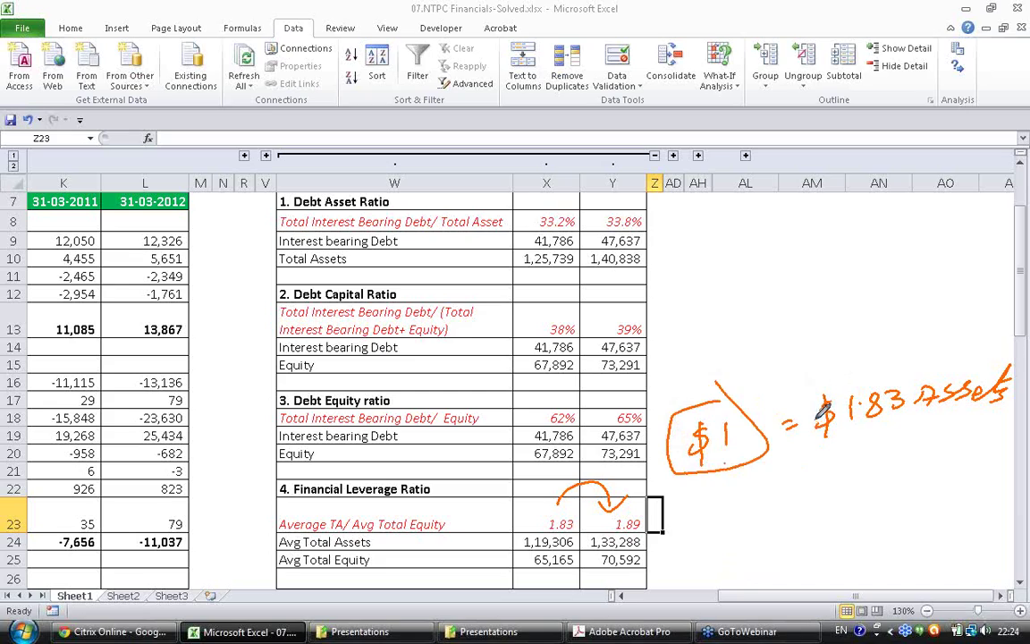
pyautogui.moveTo(816, 440); pyautogui.dragTo(814, 407)
pyautogui.click(918, 350)
pyautogui.press('Escape')
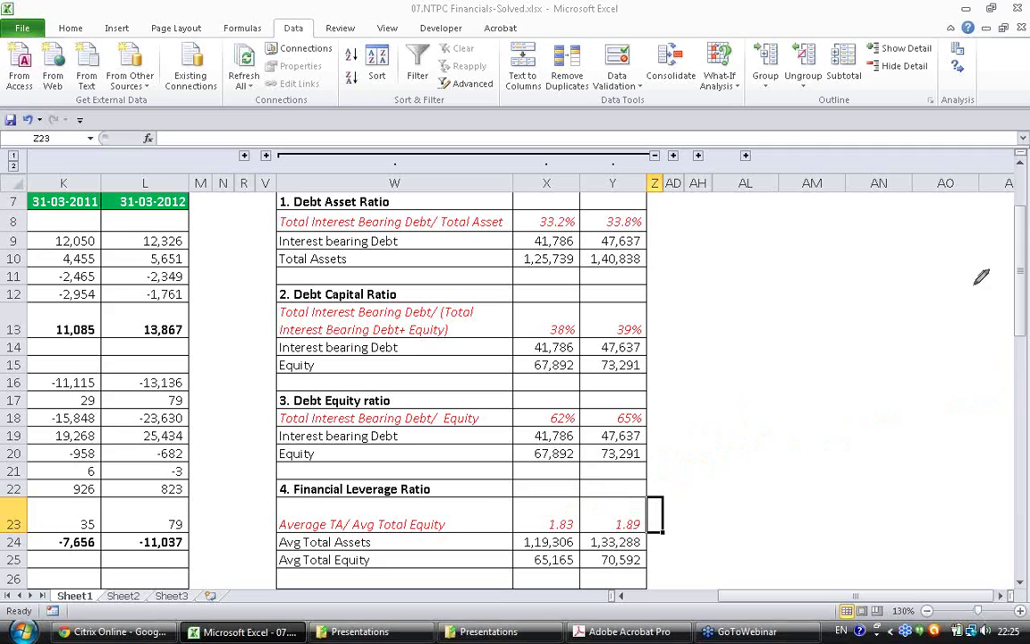